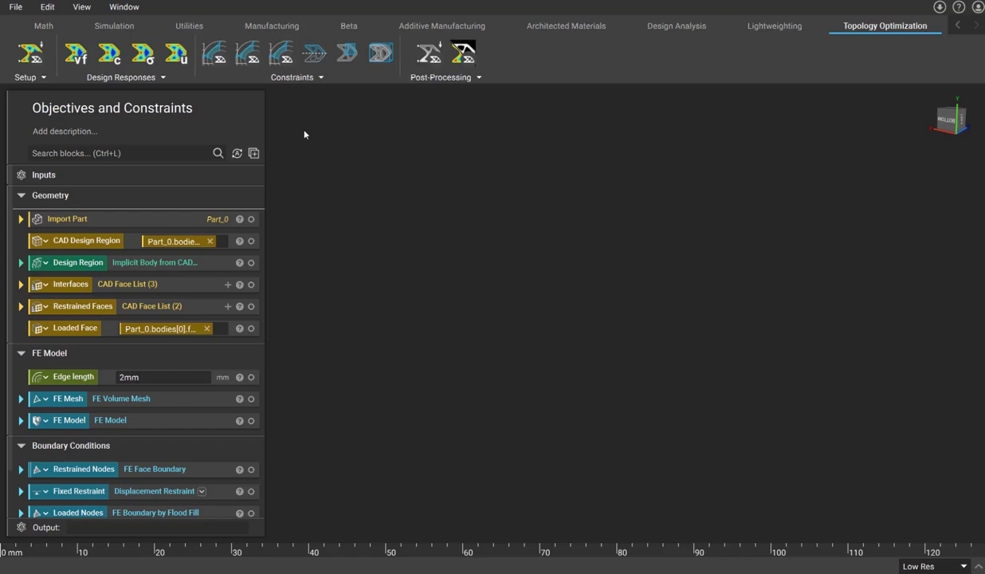
- Add a new section named Topology Optimization to the notebook
scroll(136, 271, down, 2)
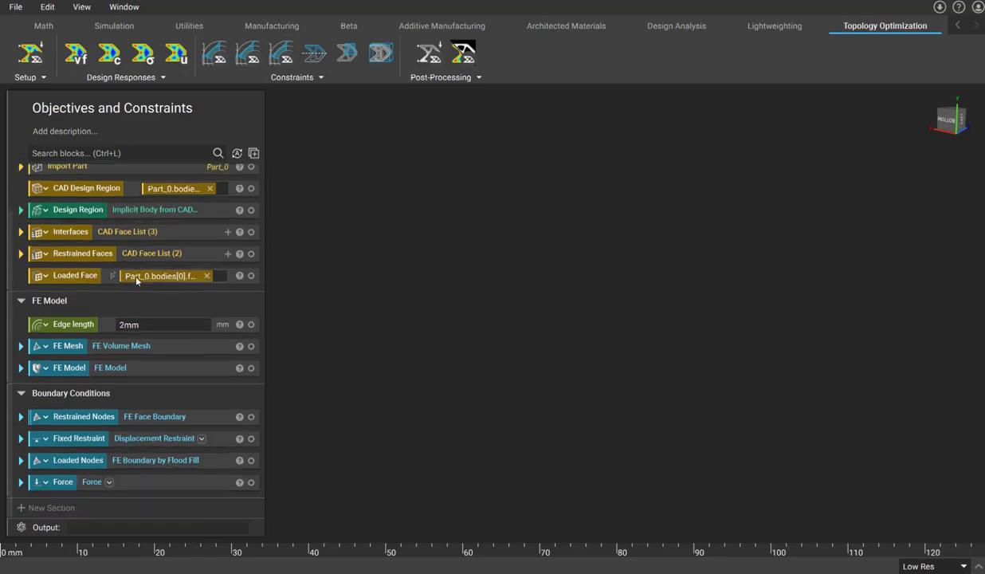
click(48, 507)
text(Topology Op)
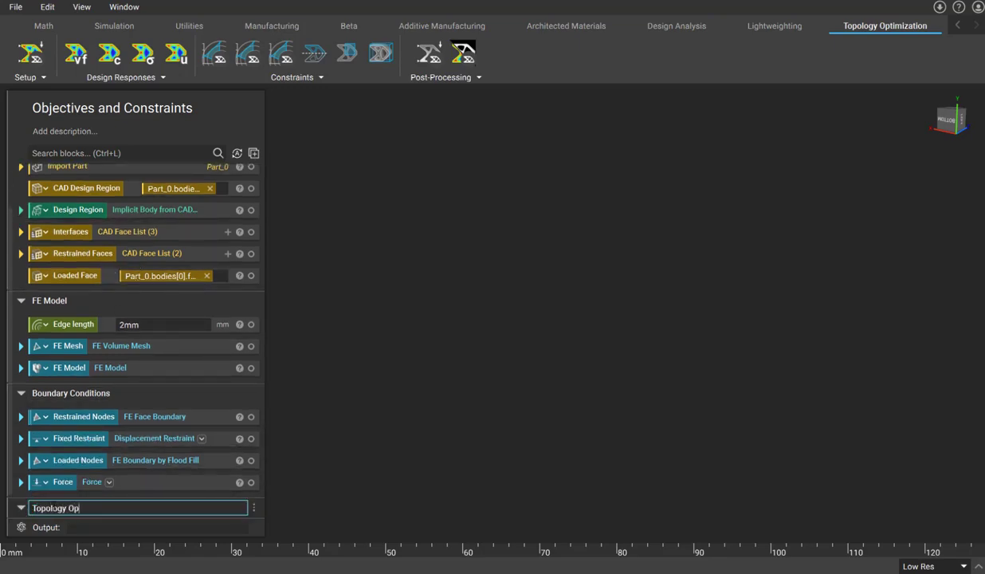
text(timization)
scroll(54, 508, down, 1)
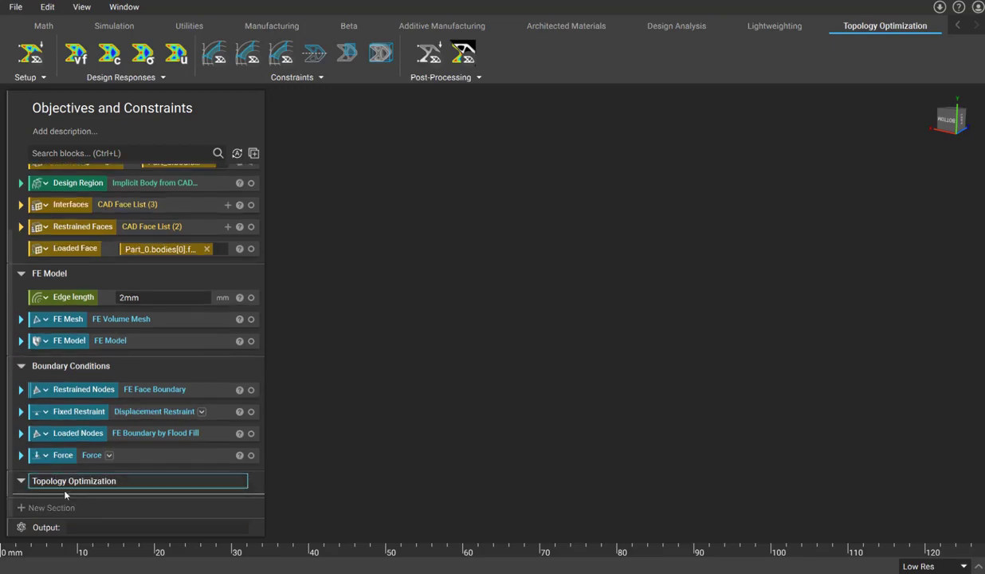
- Search for and insert a Topology Optimization block into the new section
click(109, 152)
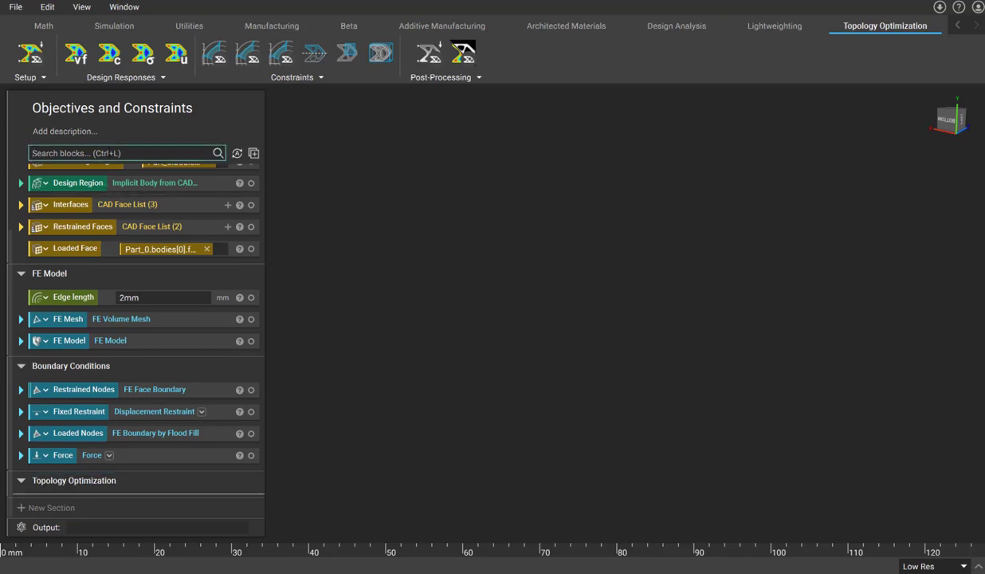
text(topo)
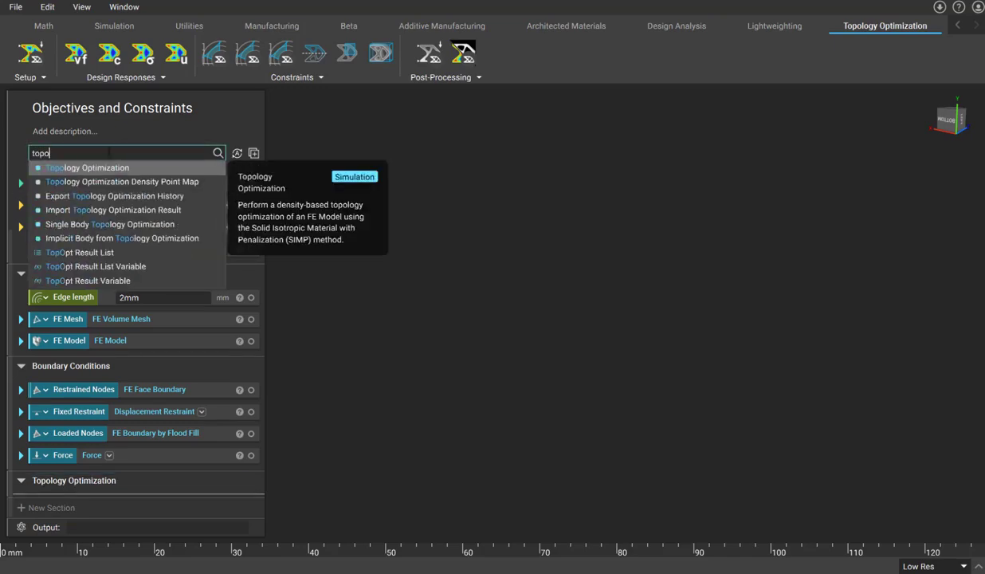
click(111, 168)
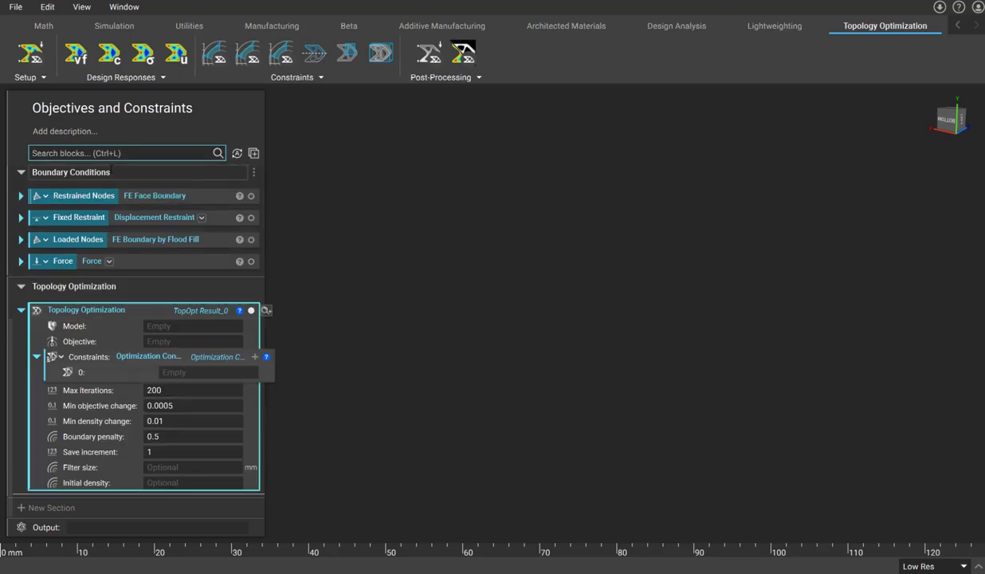
- Set the Topology Optimization block's model to FE Model and its objective to an Optimization Objective
click(180, 326)
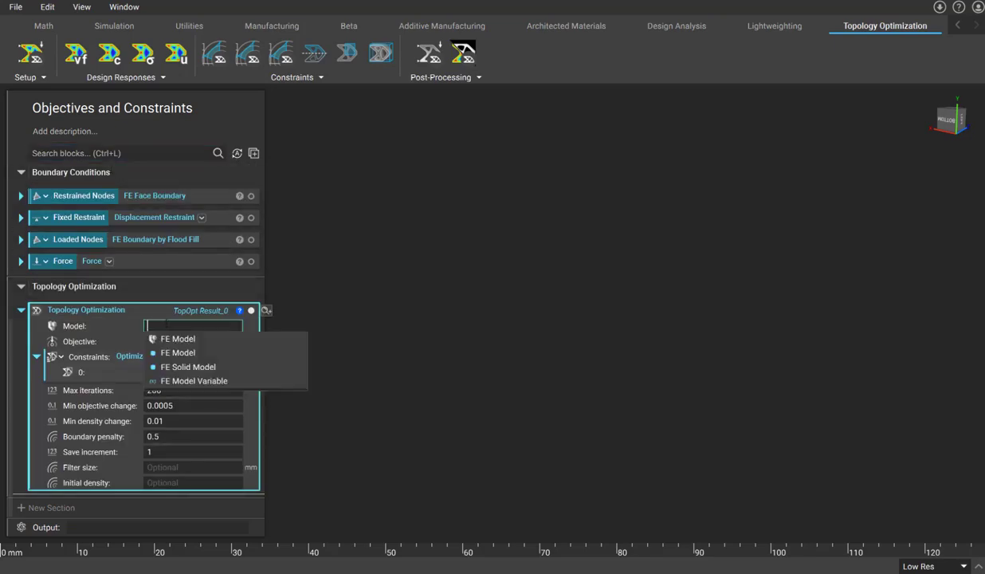
click(174, 338)
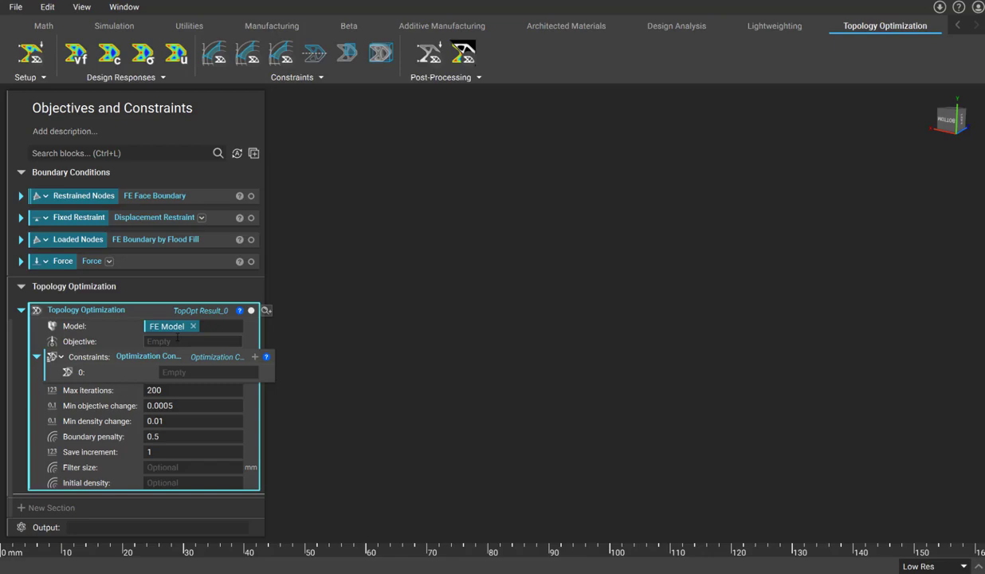
click(192, 341)
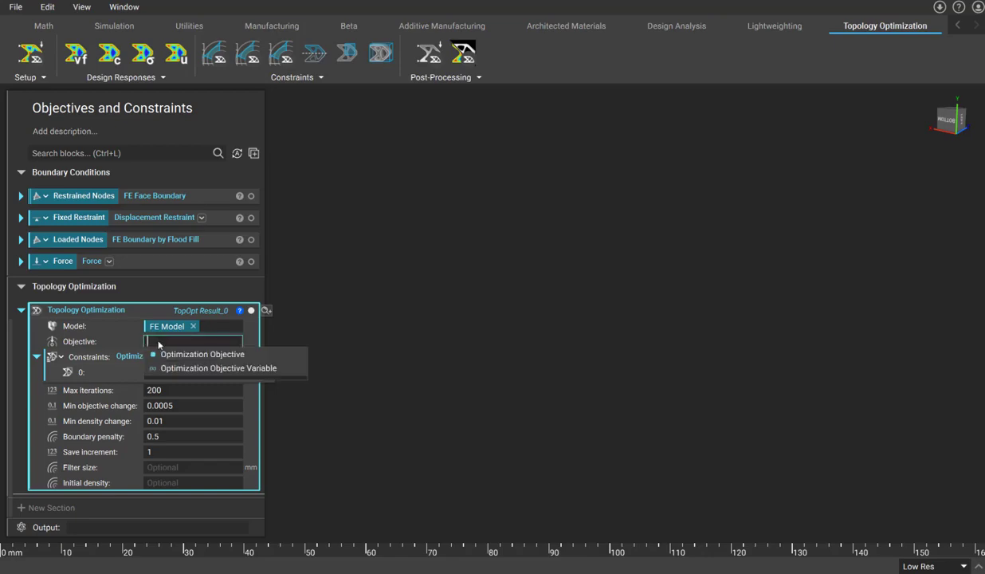
click(188, 356)
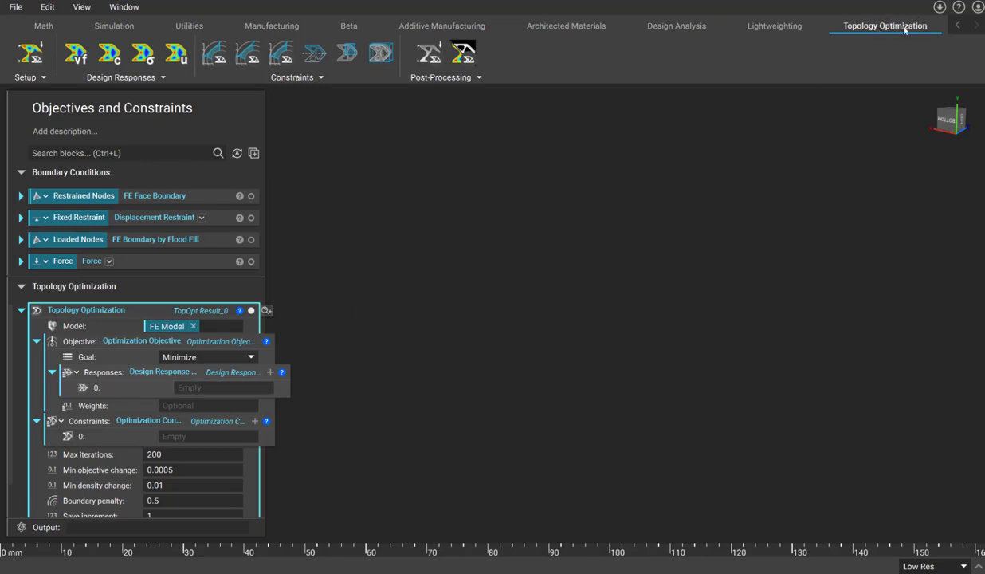
click(125, 77)
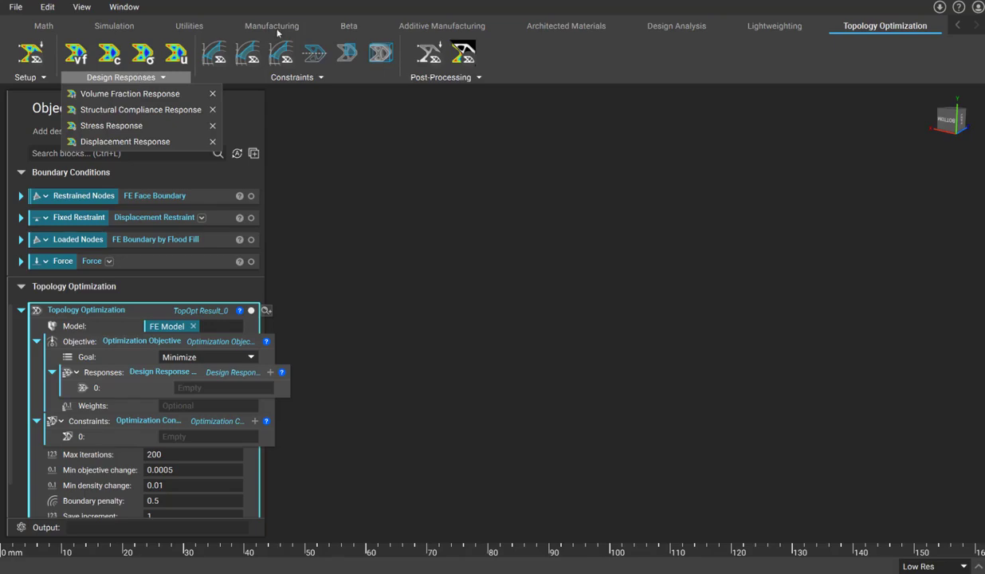
click(349, 26)
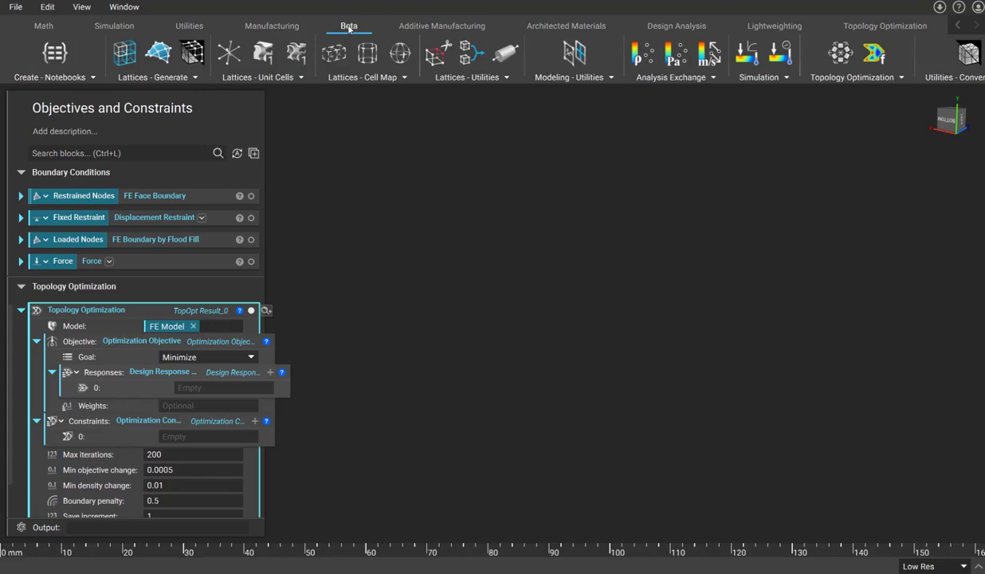
click(843, 78)
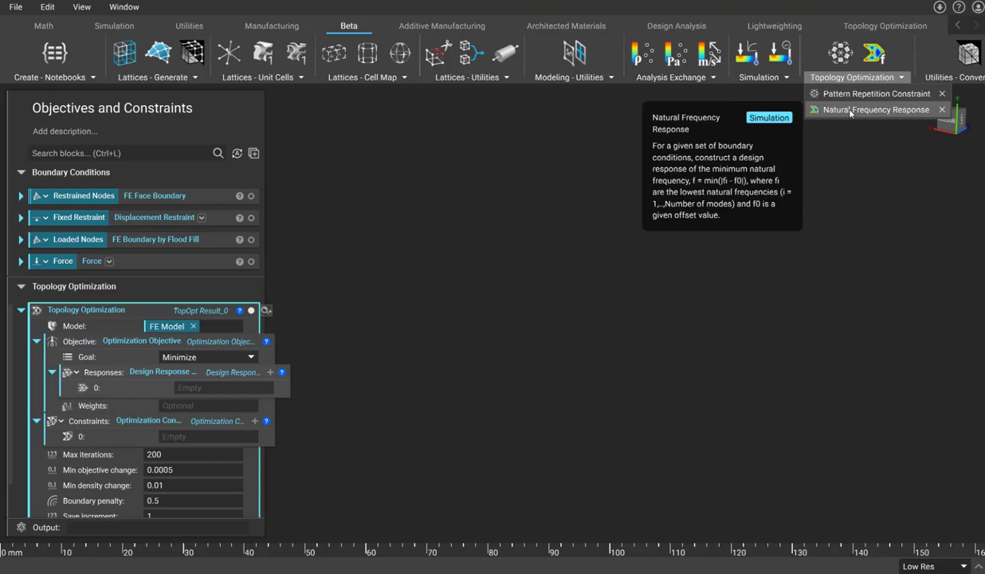
click(880, 27)
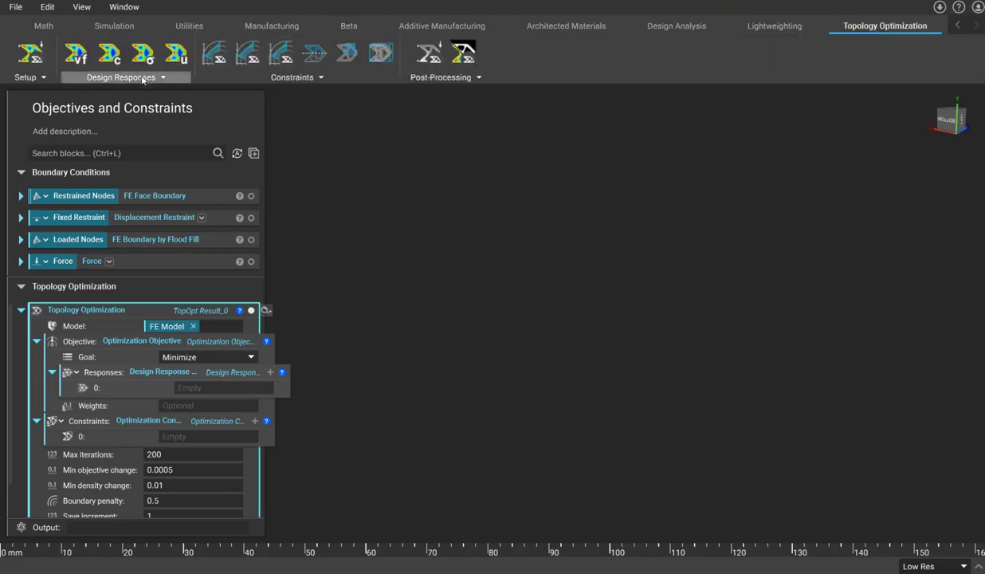
- Add a Structural Compliance Response and place it into the objective's responses slot
click(142, 77)
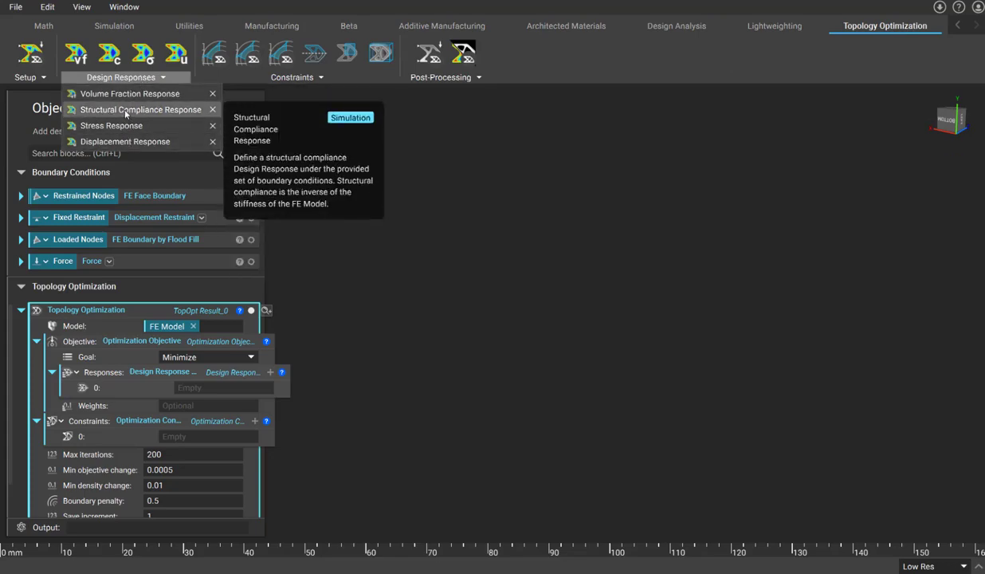
click(125, 114)
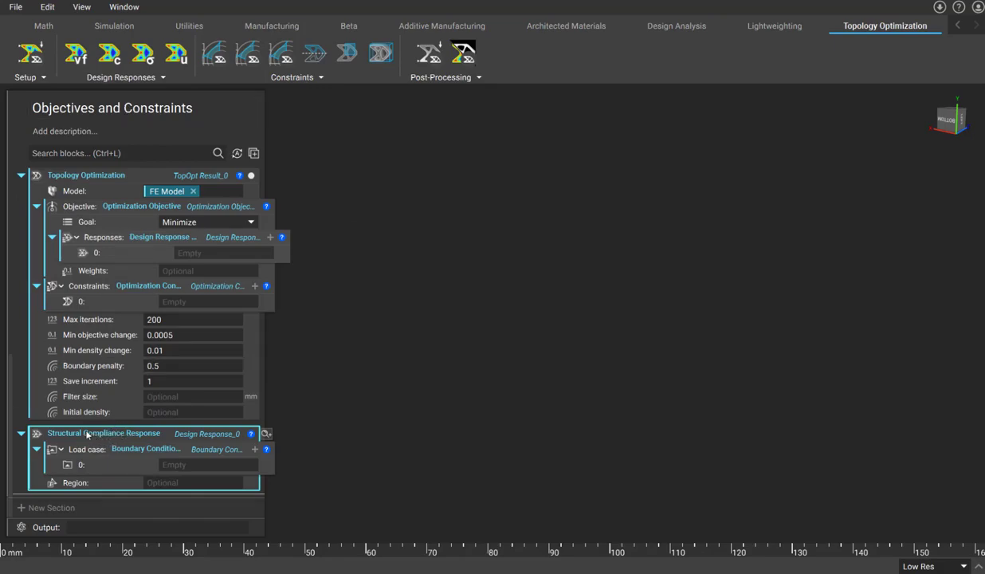
drag(86, 434, 197, 252)
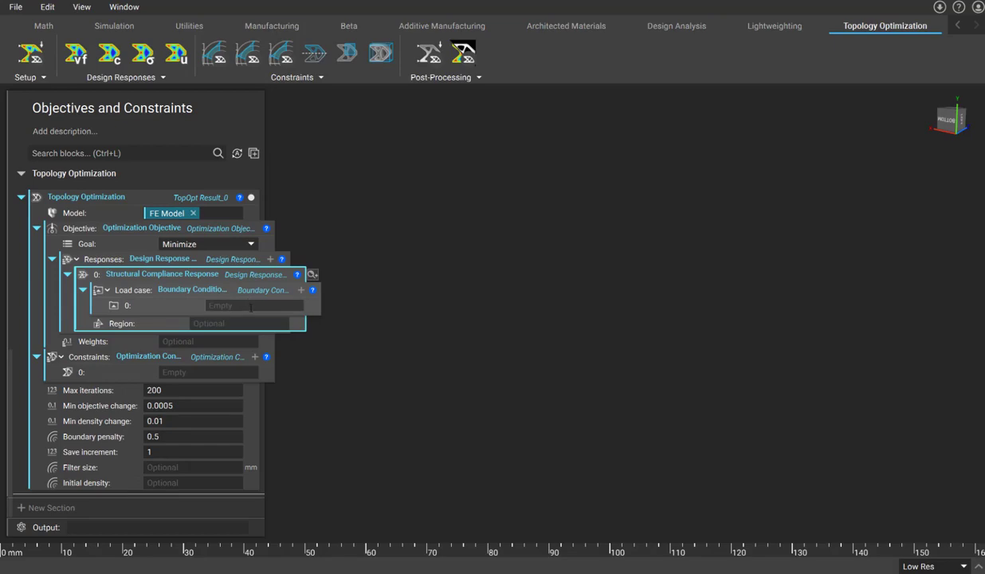
- Add a second load case slot and assign Fixed Restraint and Force as the compliance response's load cases
click(300, 290)
scroll(199, 285, up, 3)
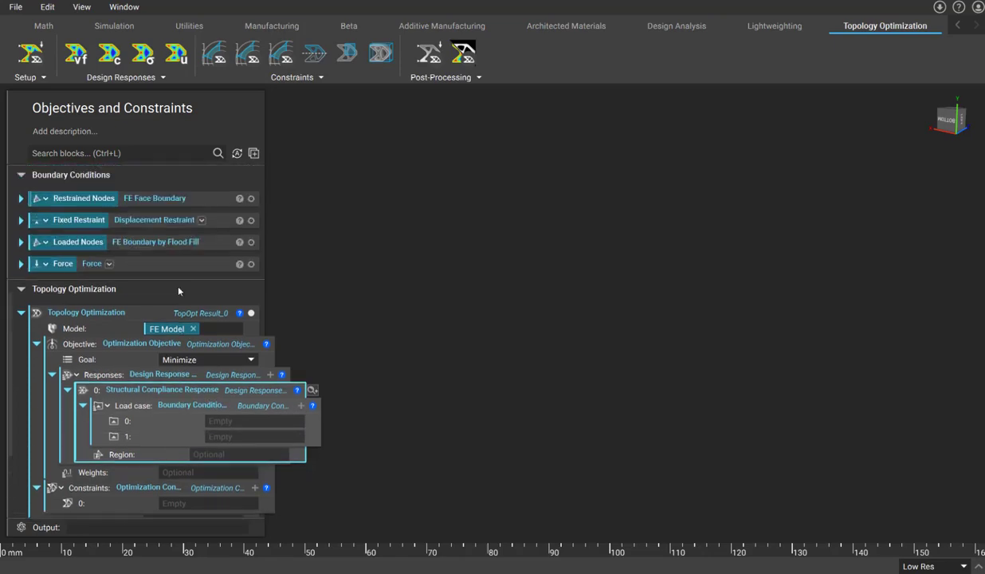
drag(65, 217, 226, 406)
drag(62, 256, 231, 438)
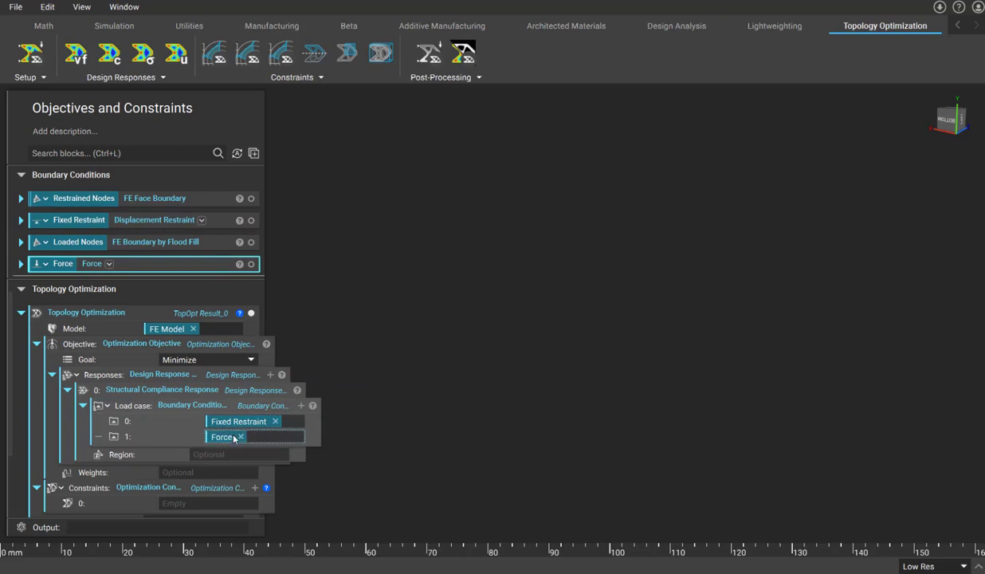
- Display the FE Model in the viewport
scroll(218, 412, up, 3)
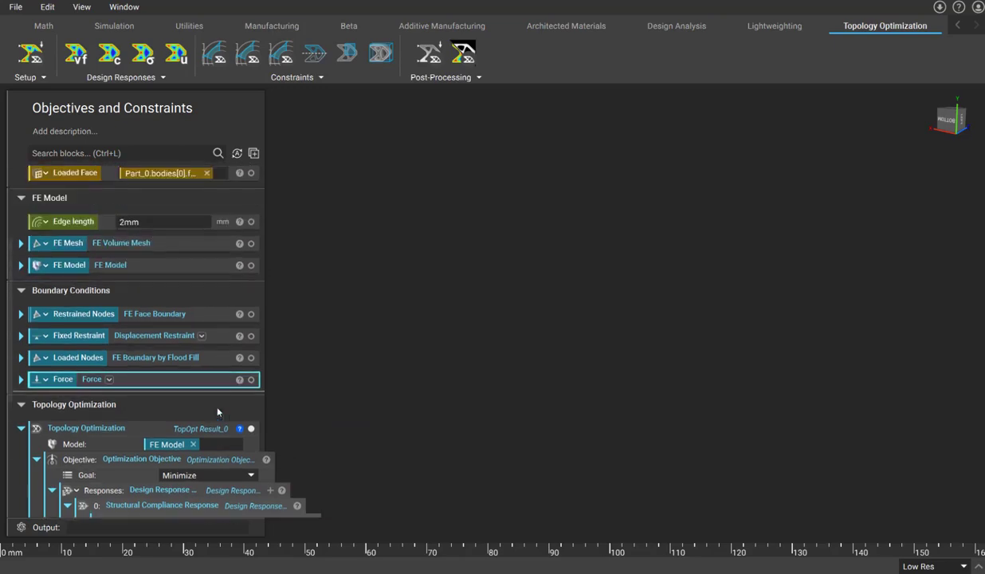
click(251, 264)
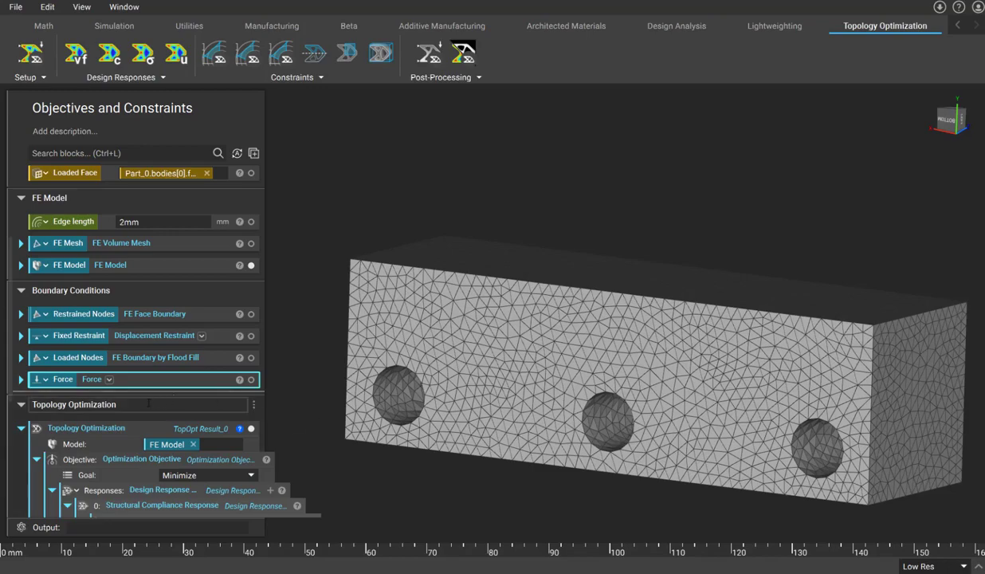
scroll(148, 403, down, 5)
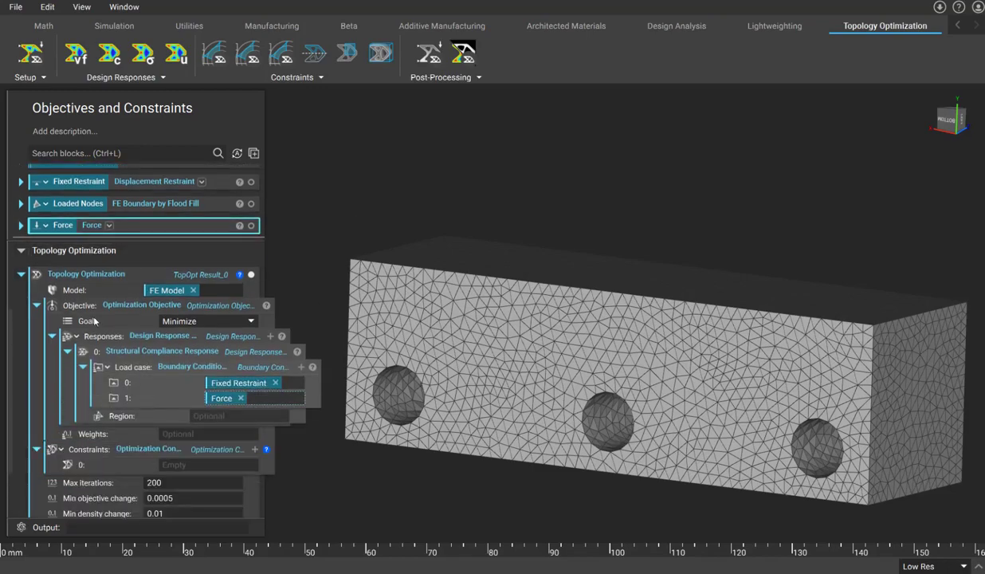
scroll(108, 310, down, 1)
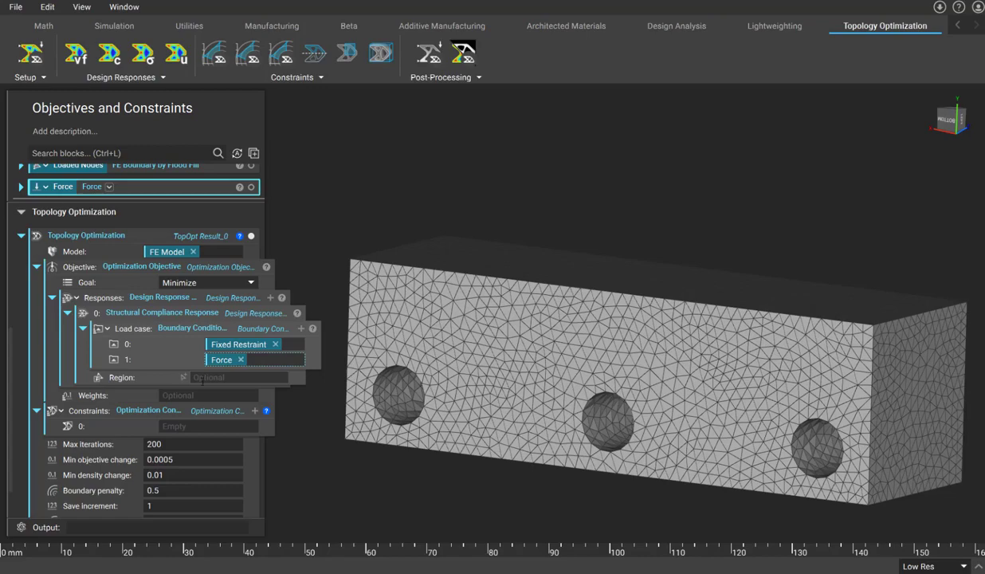
- Add a Volume Fraction Constraint block and a Planar Symmetry Constraint block below the optimization
click(164, 426)
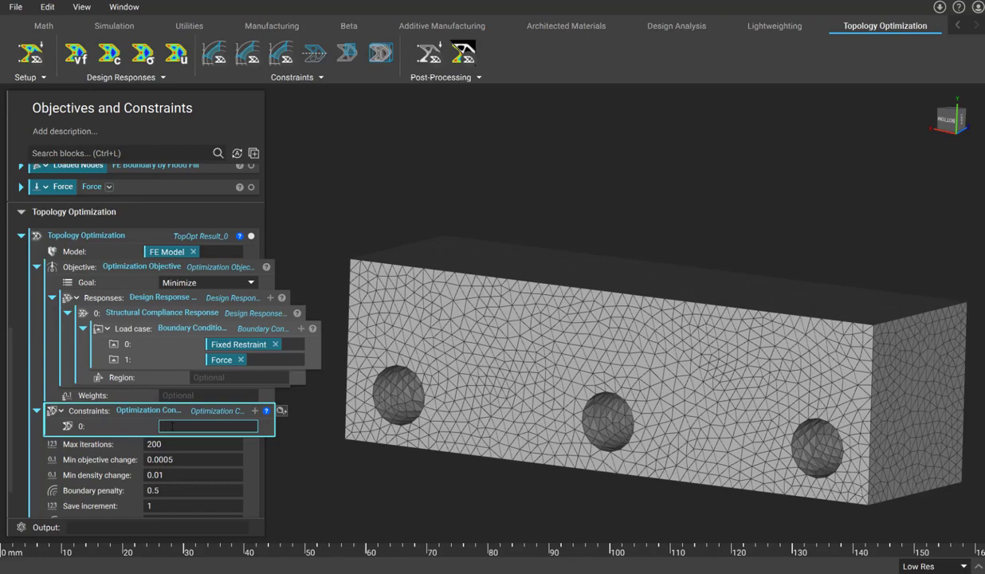
scroll(169, 425, down, 1)
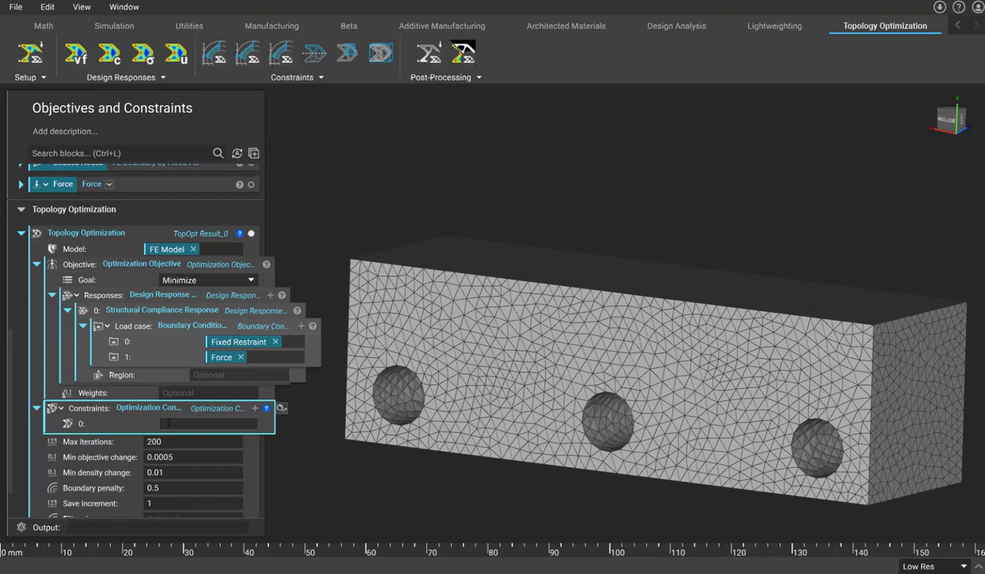
click(303, 78)
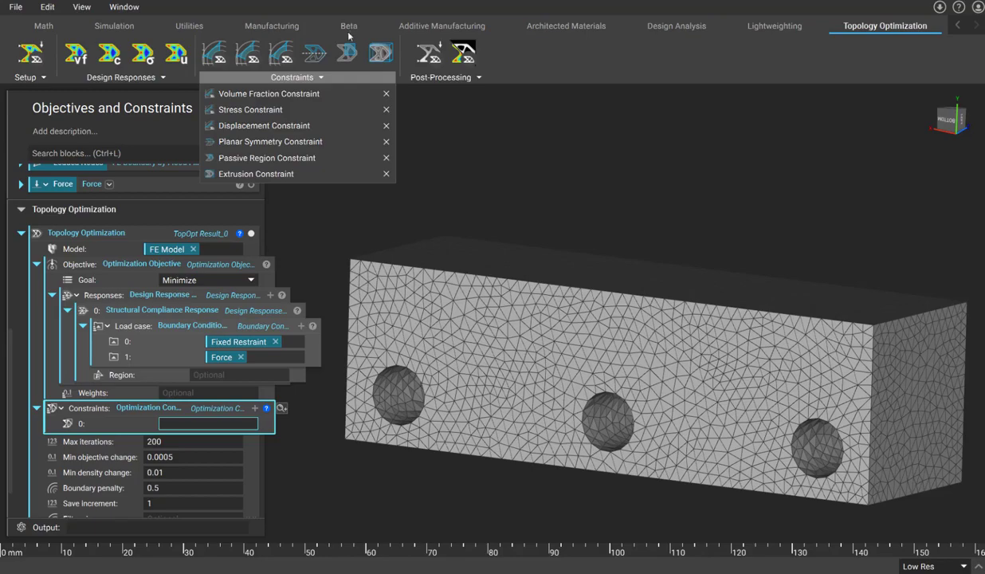
click(307, 94)
click(288, 77)
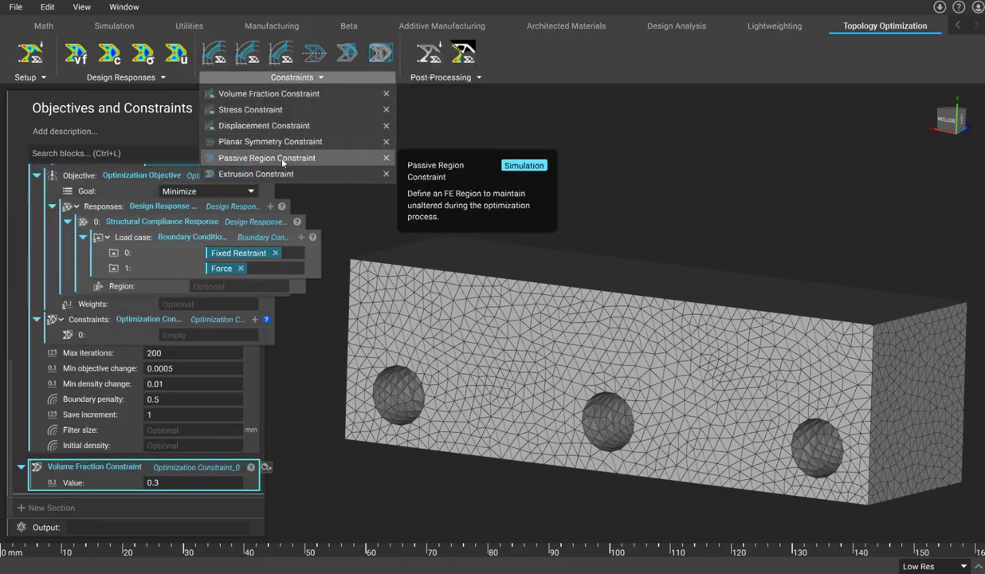
click(276, 141)
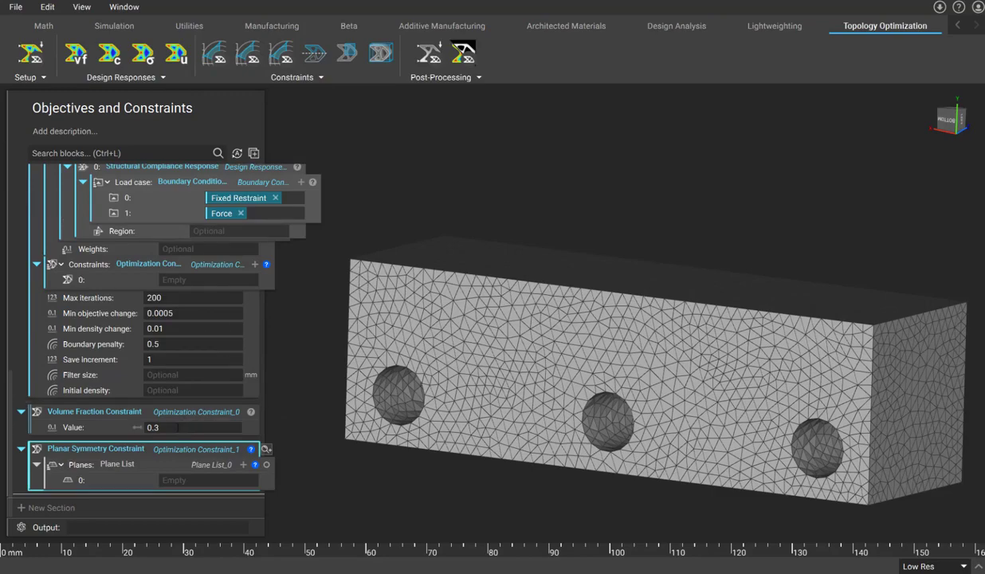
- Set the volume fraction constraint value to 0.25
click(178, 427)
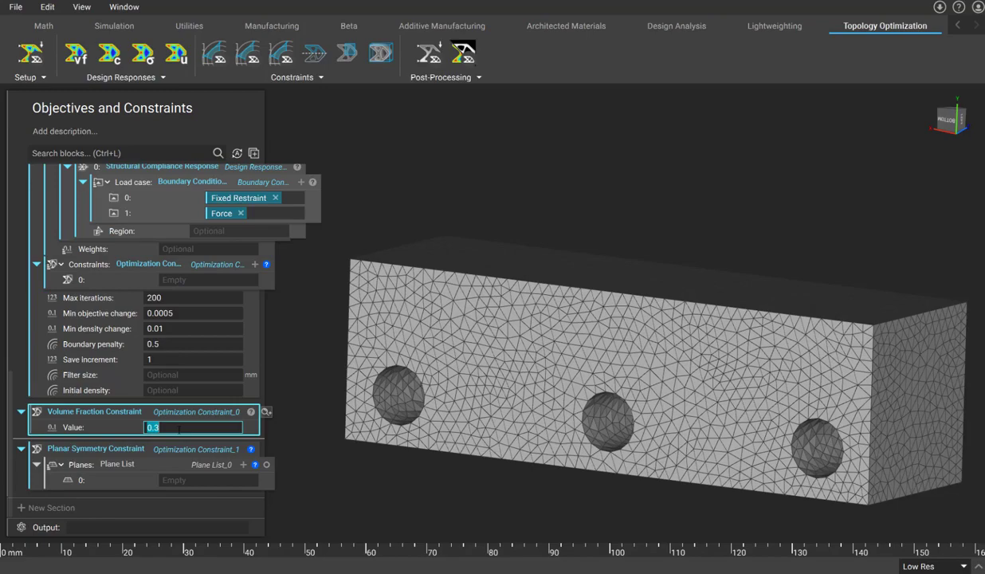
text(0.25)
key(Return)
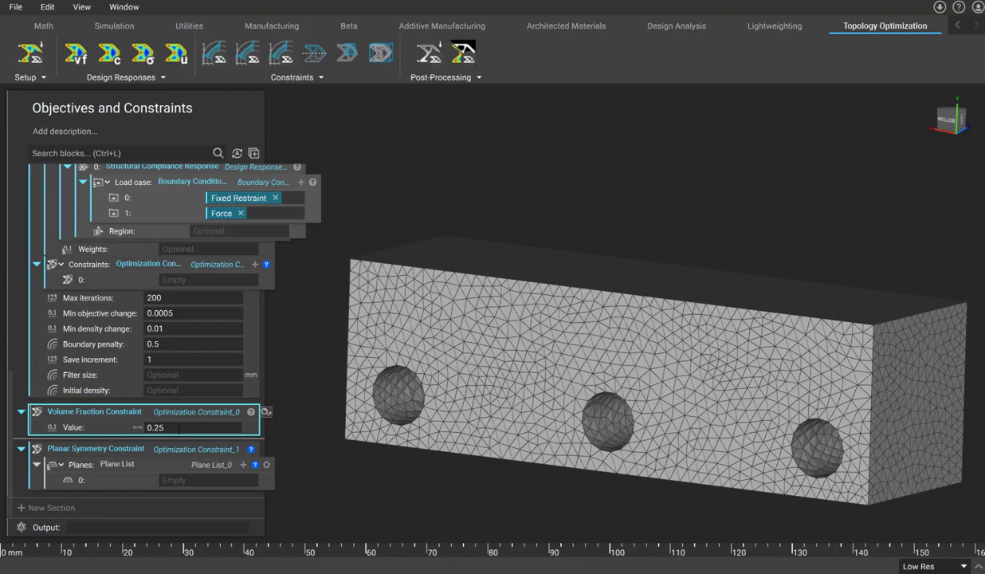
- Add a Plane from Normal to the symmetry constraint's planes list
click(191, 481)
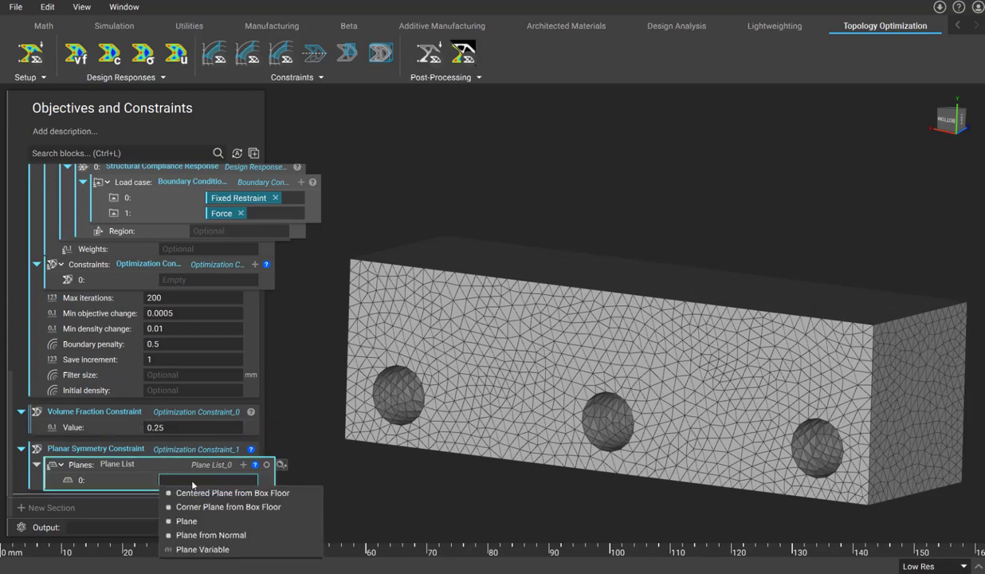
click(205, 535)
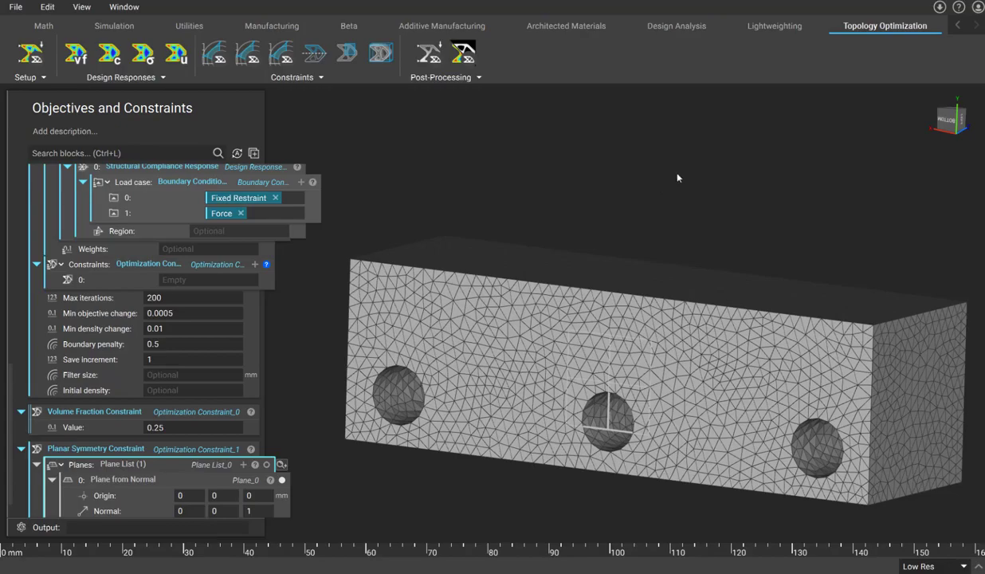
- Set the symmetry plane's origin to the bounding box centroid of the Design Region
right_drag(715, 189, 569, 293)
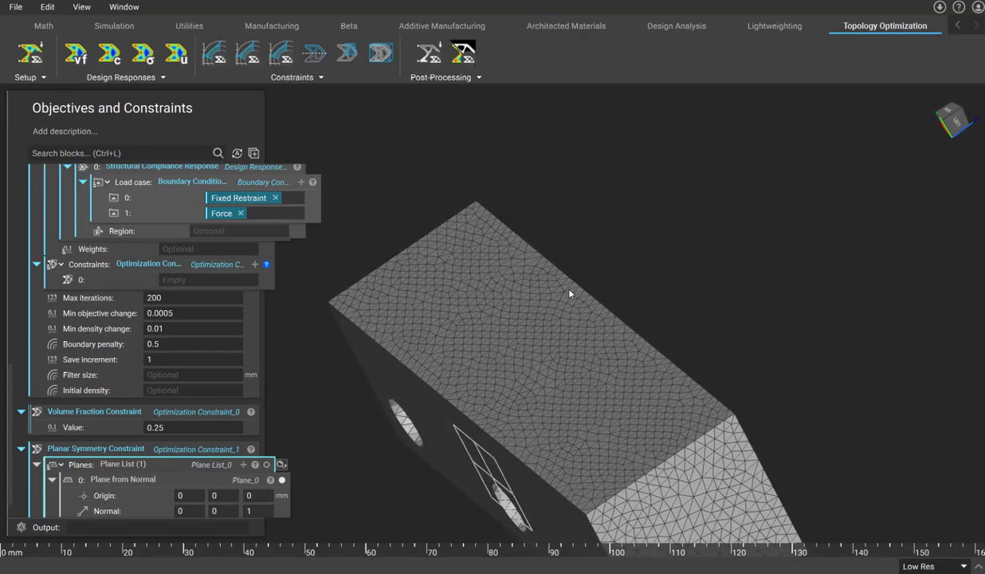
click(194, 495)
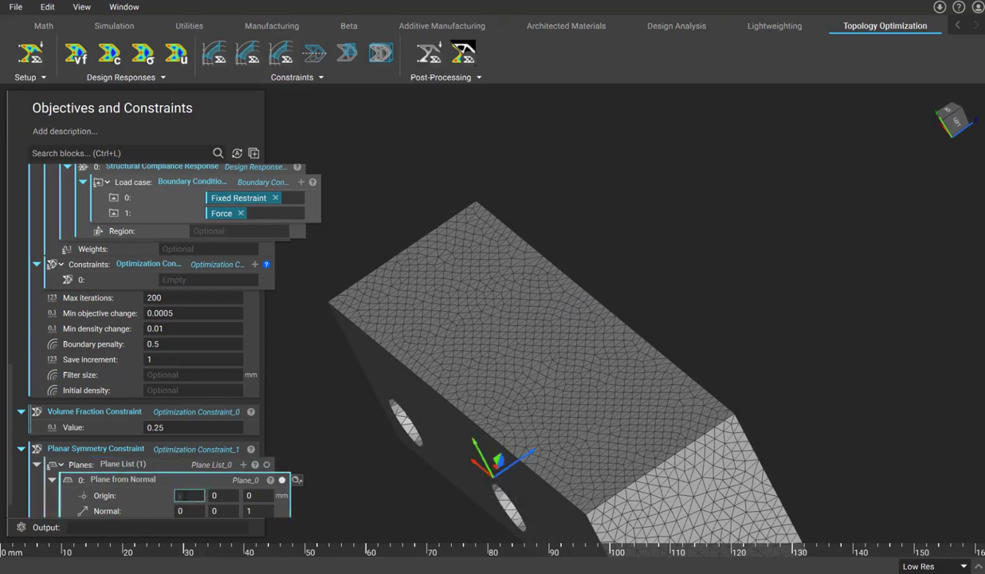
right_click(185, 496)
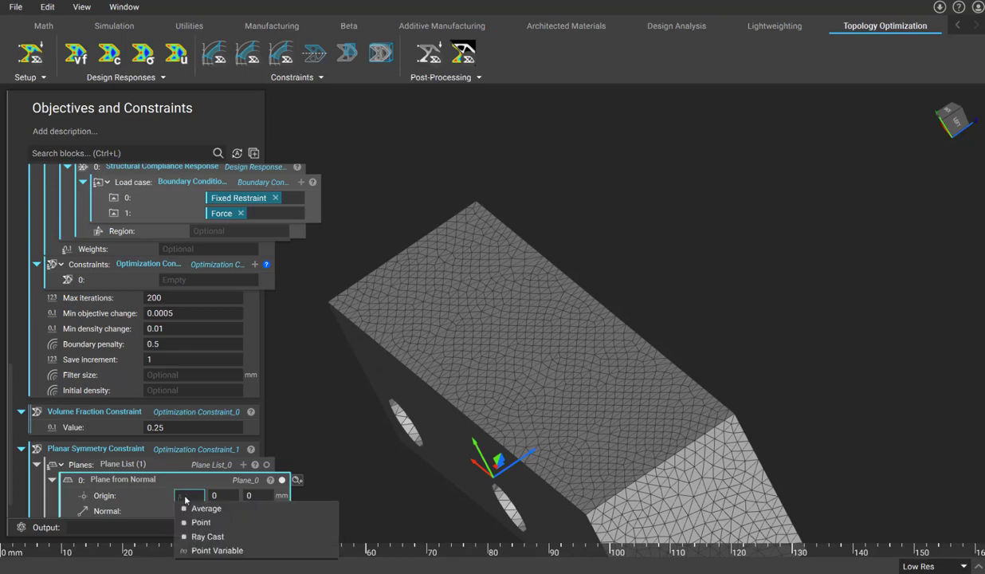
text(DE)
click(201, 508)
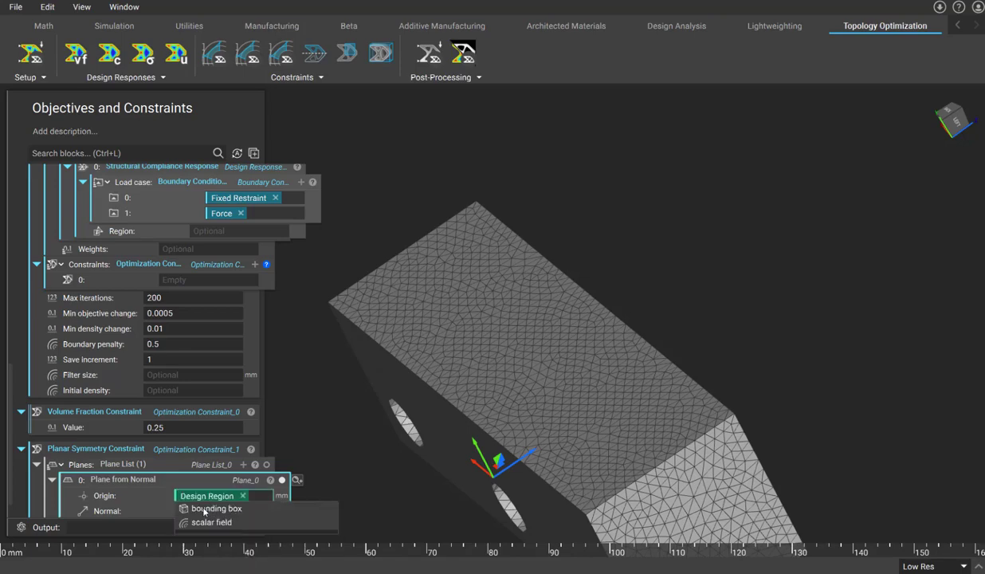
click(201, 508)
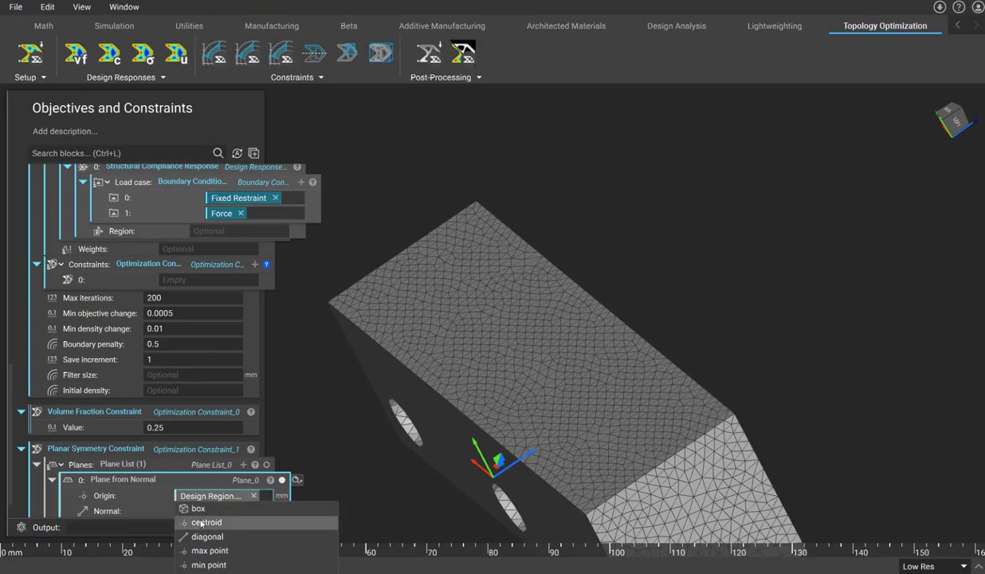
click(204, 522)
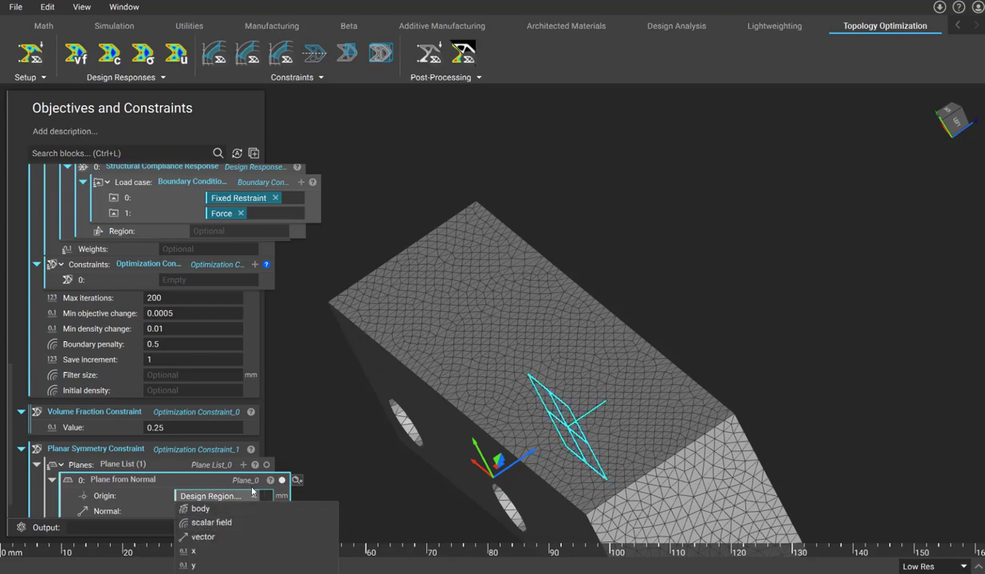
- Add a second constraint slot to the optimization and connect the Volume Fraction and Planar Symmetry constraints to slots 0 and 1
click(641, 238)
mouse_move(641, 239)
right_down()
mouse_move(649, 329)
mouse_move(681, 356)
mouse_move(690, 328)
mouse_move(679, 333)
mouse_move(625, 255)
mouse_move(625, 231)
right_up()
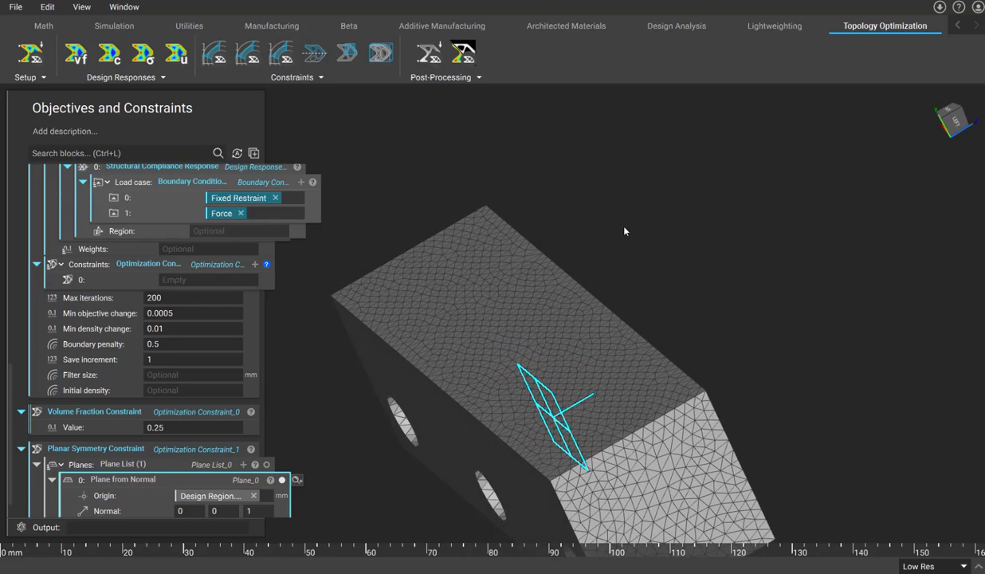
click(255, 264)
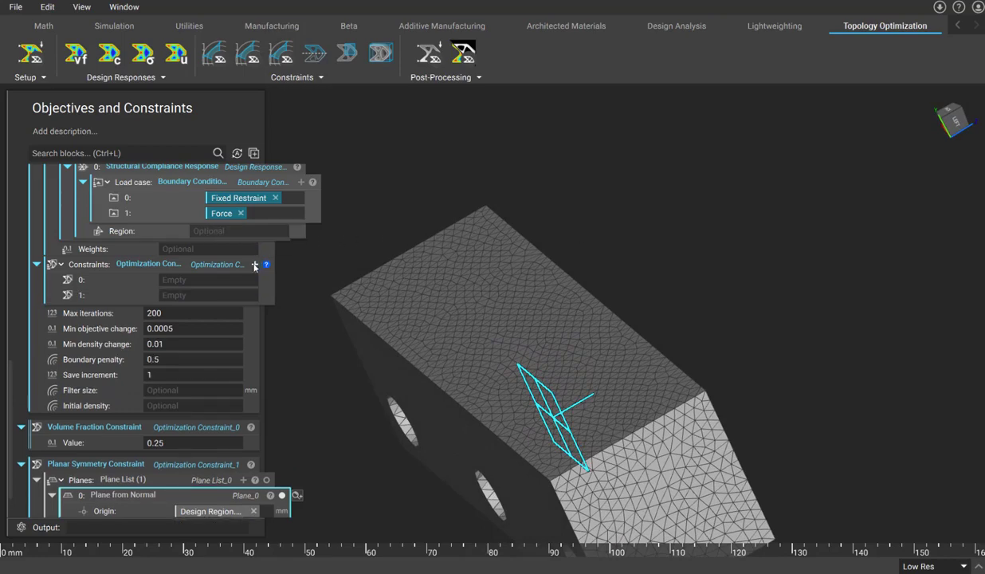
drag(98, 428, 199, 287)
drag(95, 466, 200, 319)
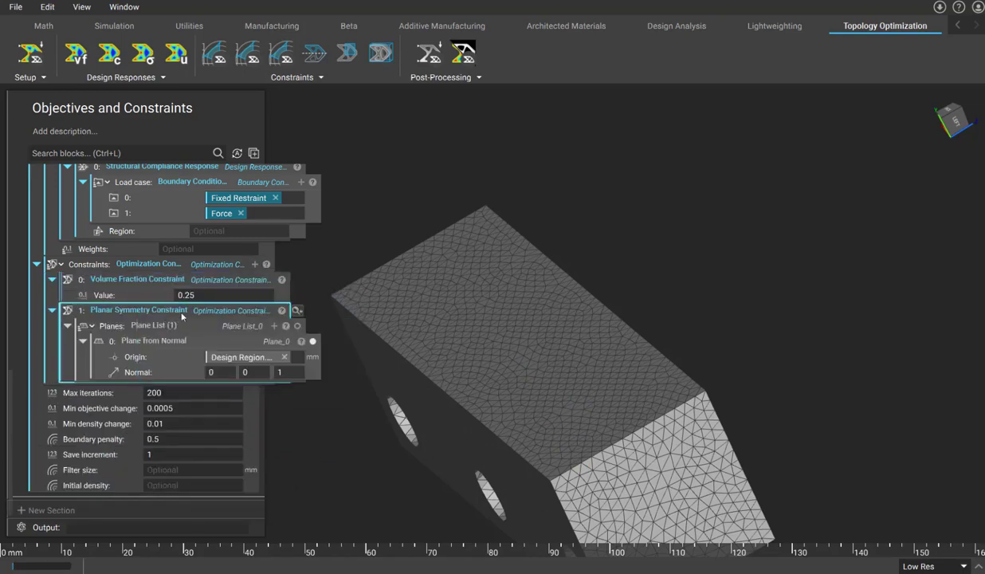
scroll(182, 316, up, 3)
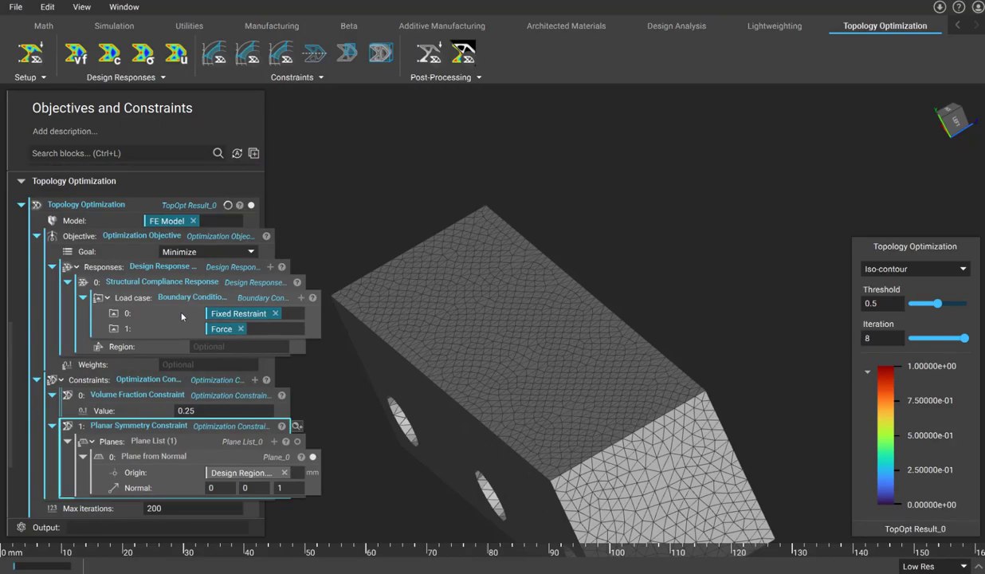